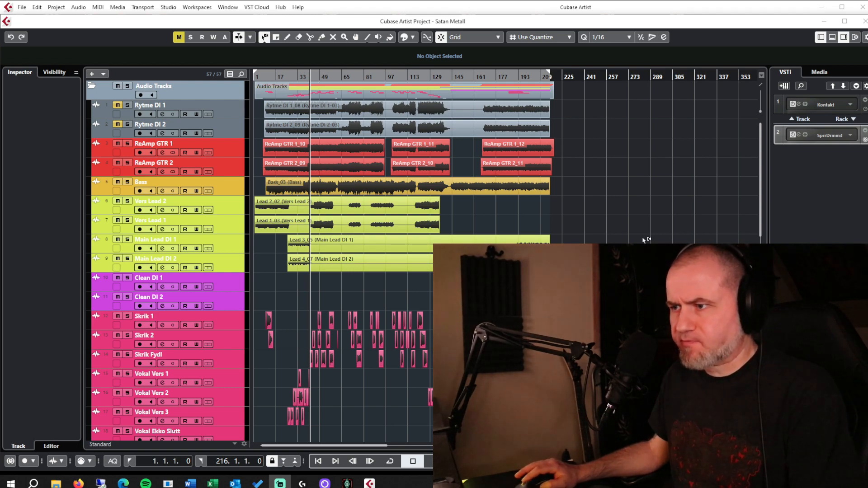
# Open the mixer, play the Gitar group soloed, and clear the solo to hear it within the full mix.
pyautogui.press('F3')
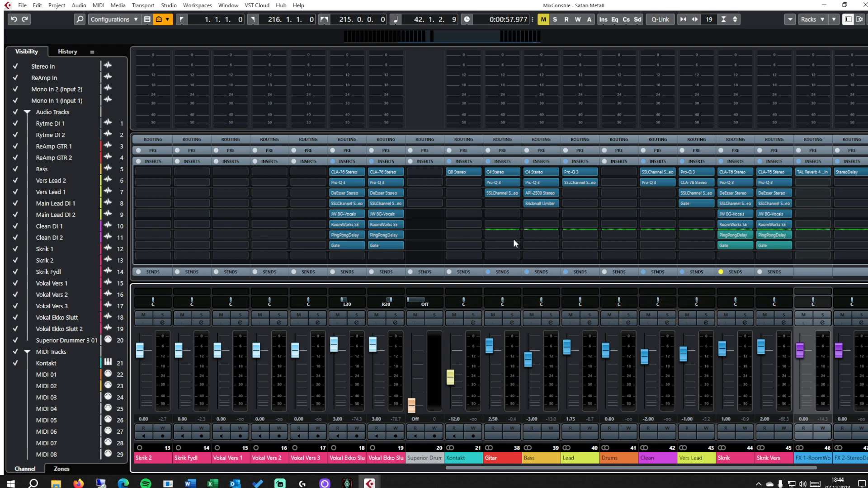
pyautogui.click(511, 315)
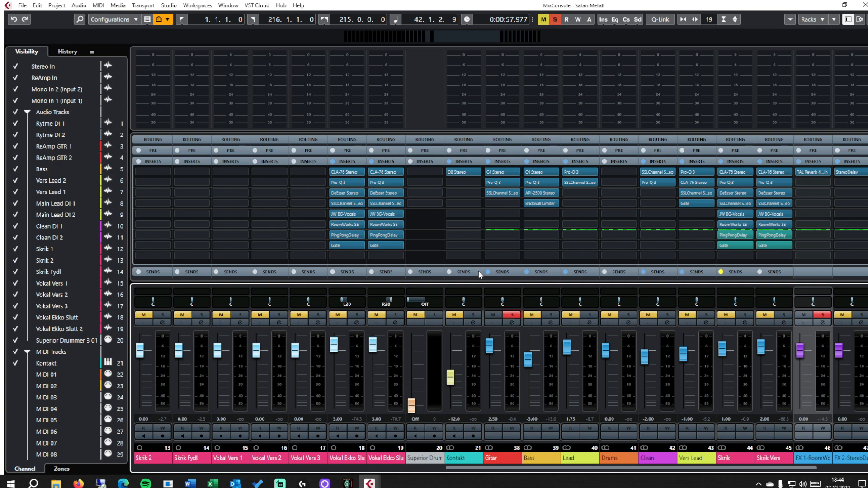
pyautogui.press('F3')
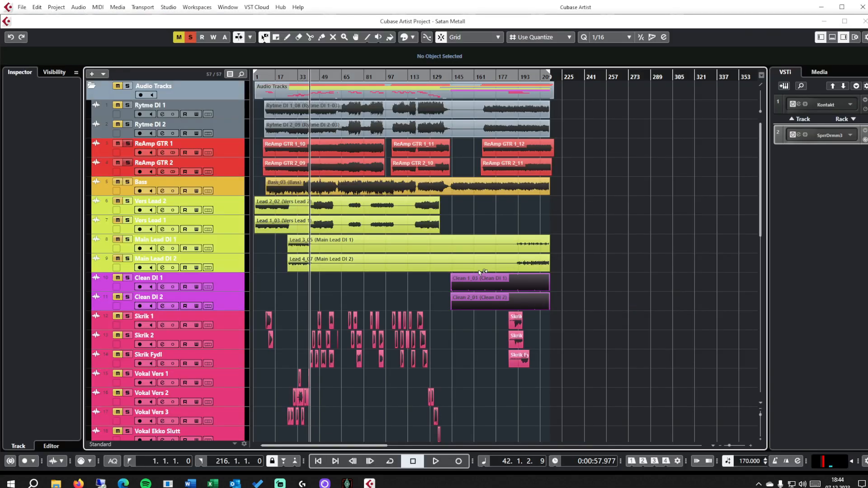
pyautogui.press('F3')
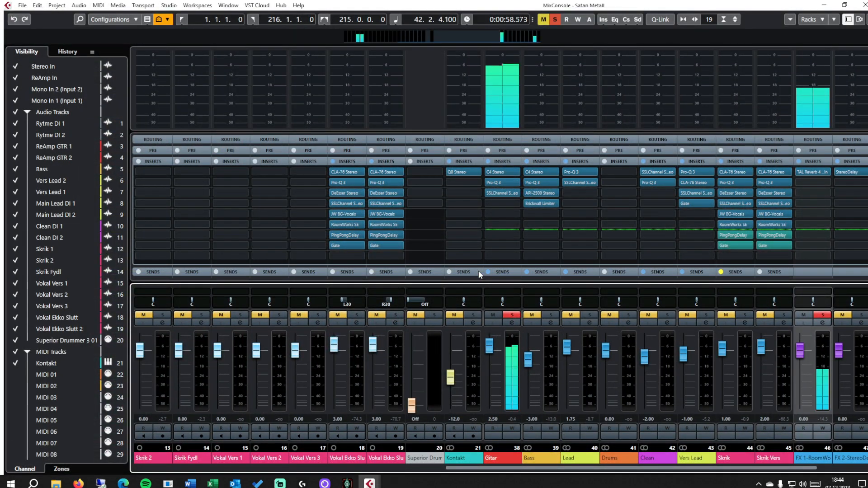
pyautogui.click(512, 315)
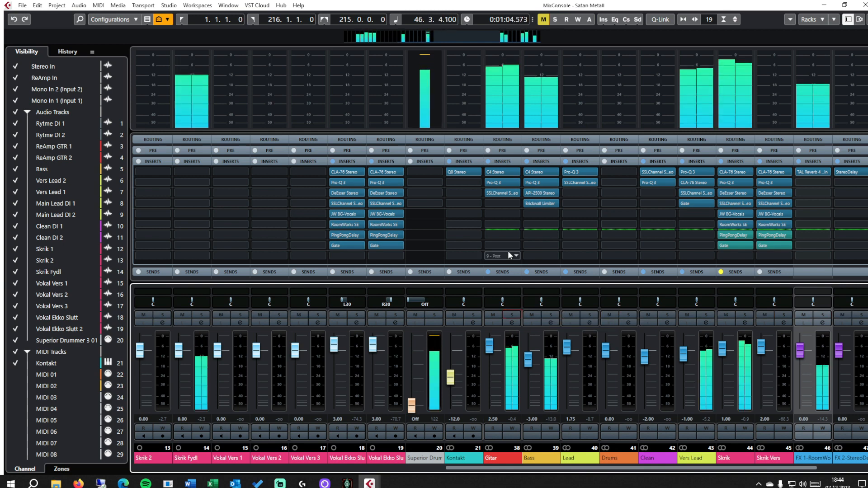
pyautogui.press('space')
pyautogui.press('space')
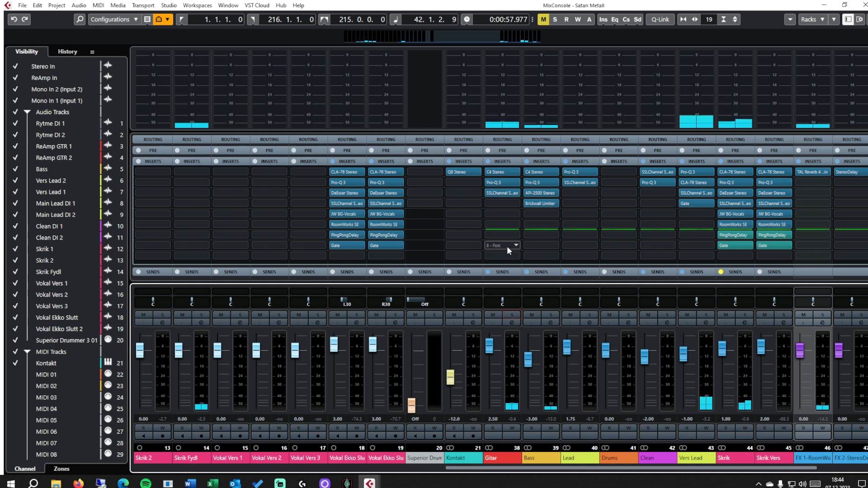
# Inspect the C4 multiband compressor on the Gitar group while playing the full mix, and close it.
pyautogui.click(500, 172)
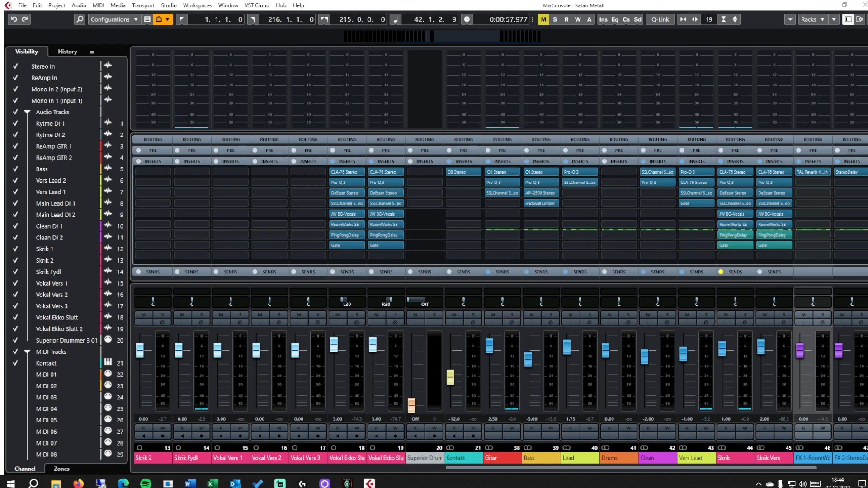
pyautogui.moveTo(366, 158); pyautogui.dragTo(398, 167)
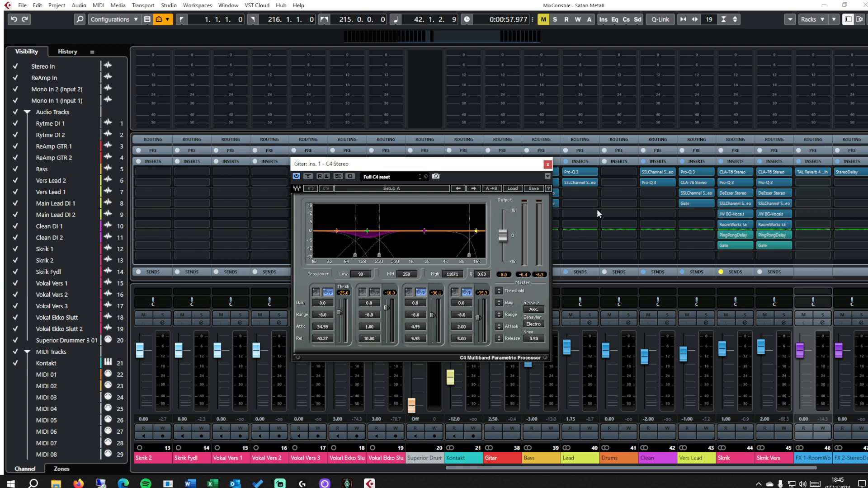
pyautogui.press('space')
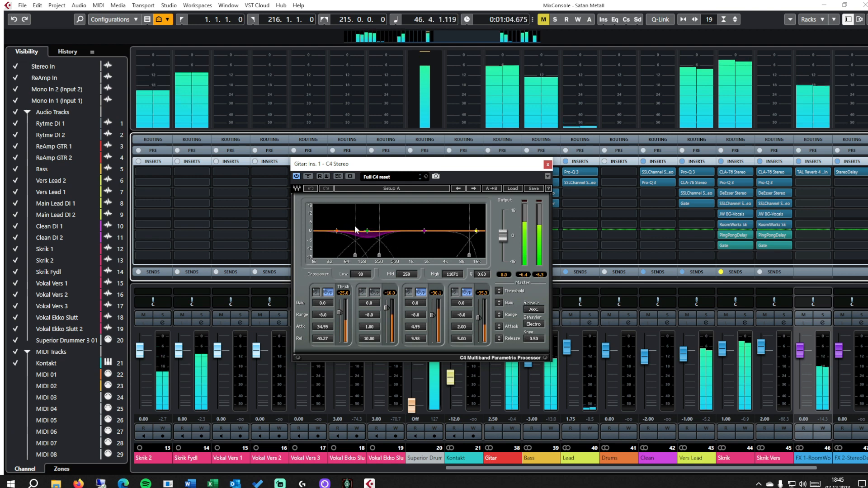
pyautogui.press('space')
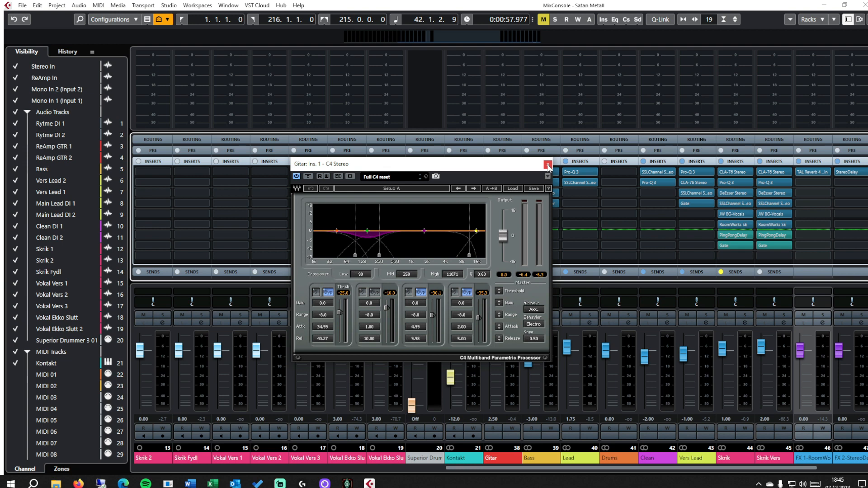
pyautogui.click(547, 164)
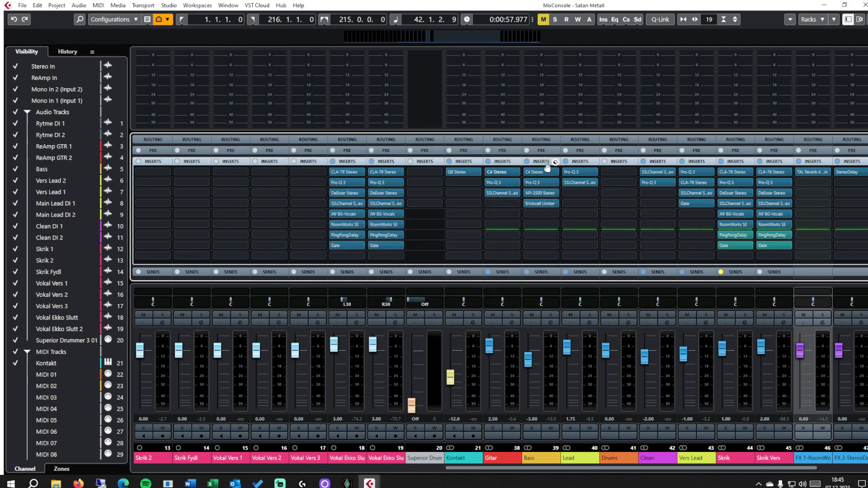
# Examine the notch bands and the high-cut filter in the Gitar group's Pro-Q 3 equalizer, and close it.
pyautogui.click(501, 182)
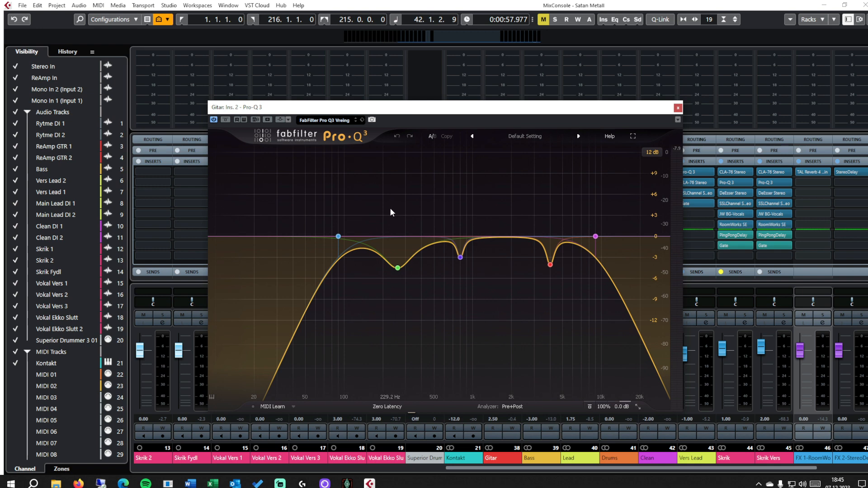
pyautogui.moveTo(397, 269)
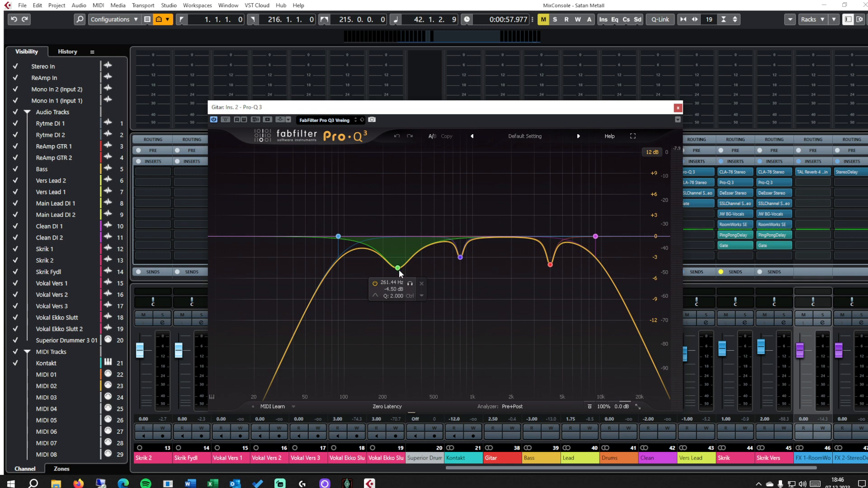
pyautogui.moveTo(461, 258)
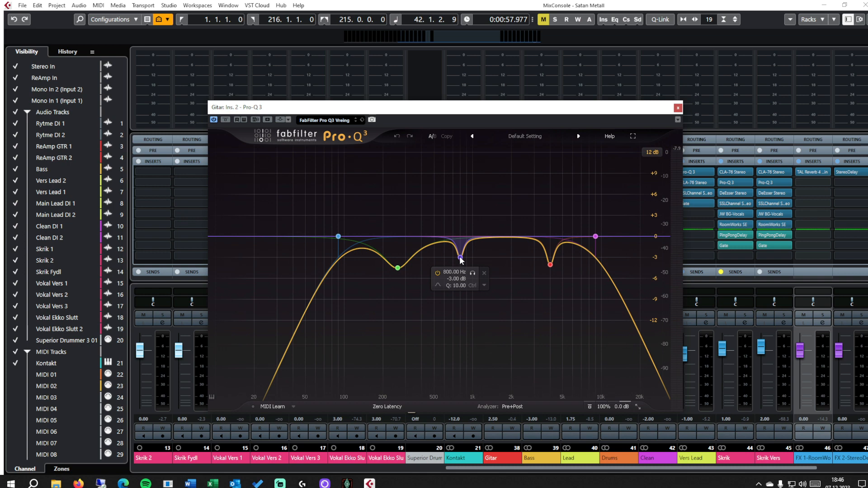
pyautogui.moveTo(550, 266)
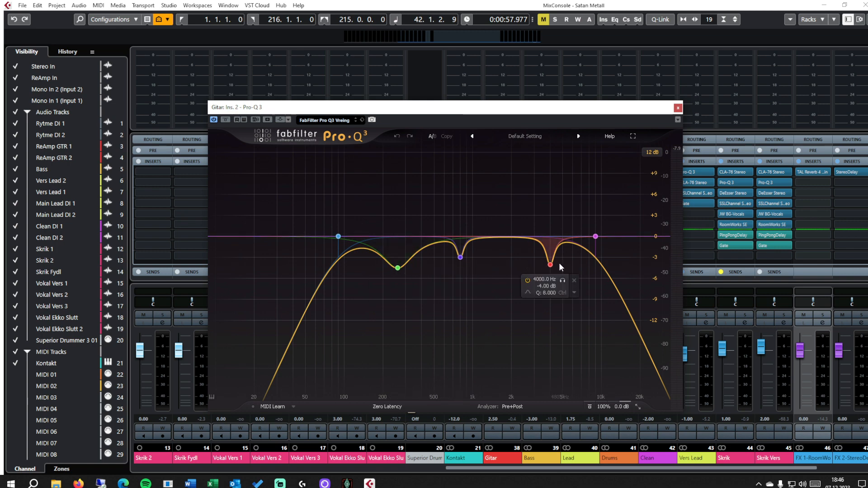
pyautogui.moveTo(334, 263)
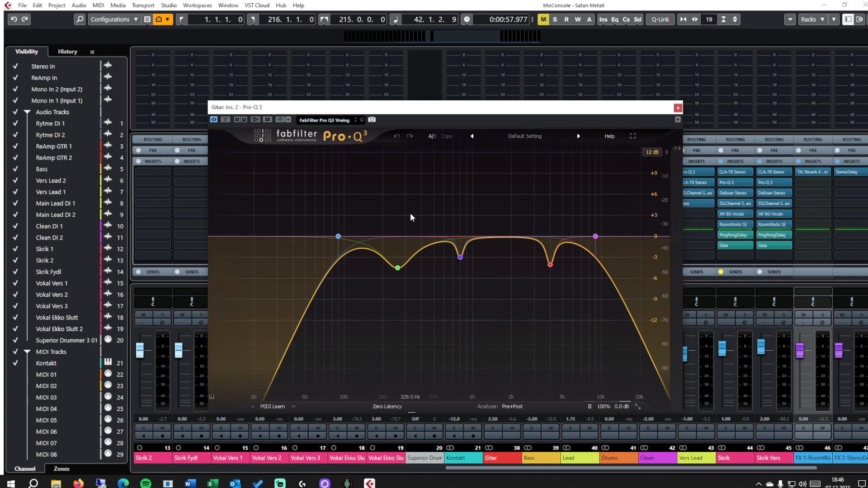
pyautogui.moveTo(595, 239)
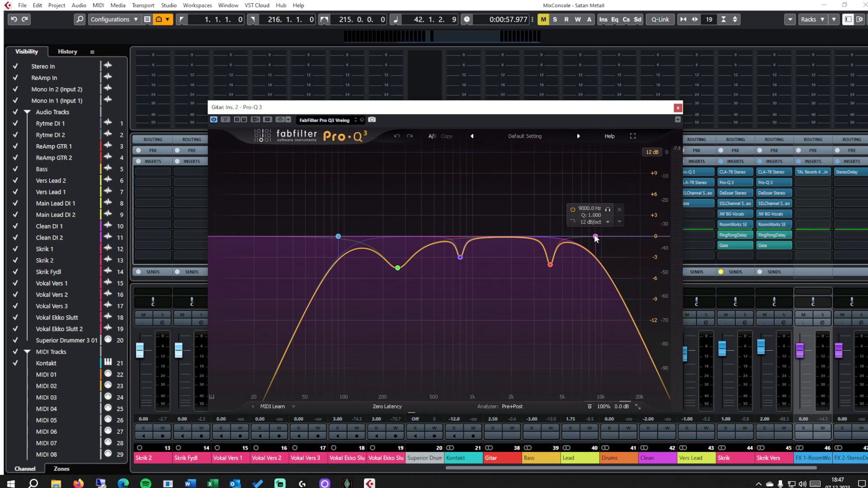
pyautogui.click(677, 108)
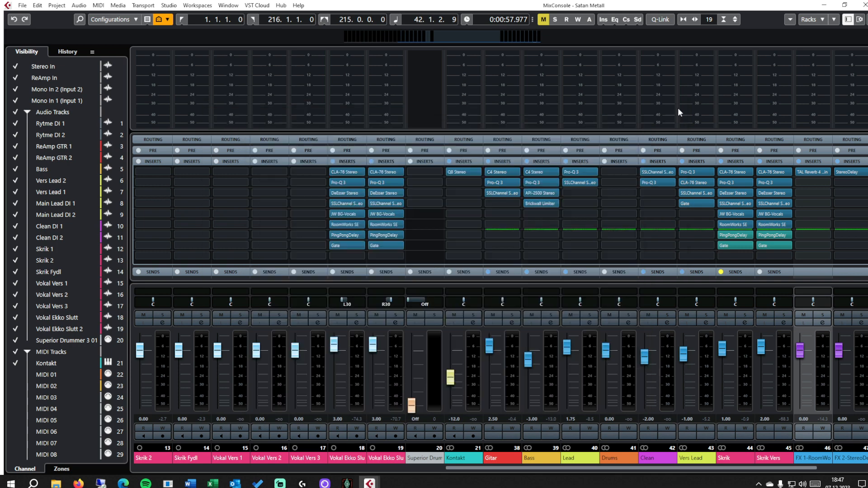
# Open the Gitar group's SSLChannel and examine its HF, HMF and LF equalizer settings.
pyautogui.click(501, 192)
pyautogui.click(502, 192)
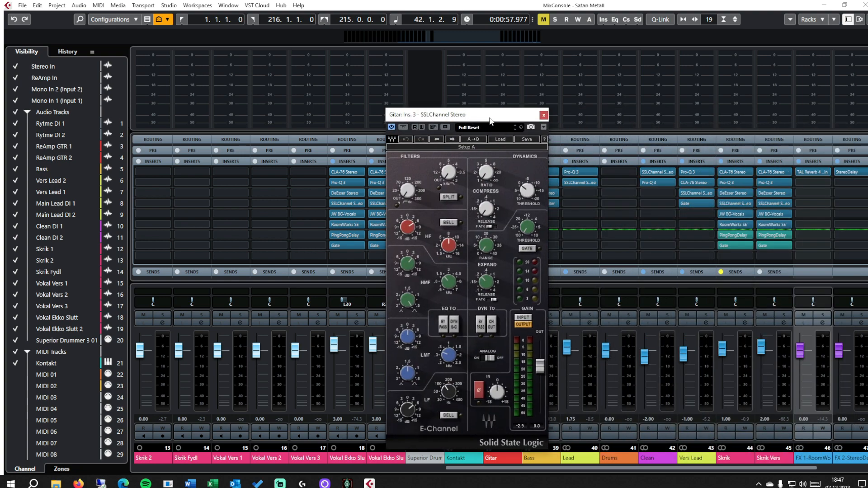
pyautogui.moveTo(490, 119); pyautogui.dragTo(491, 107)
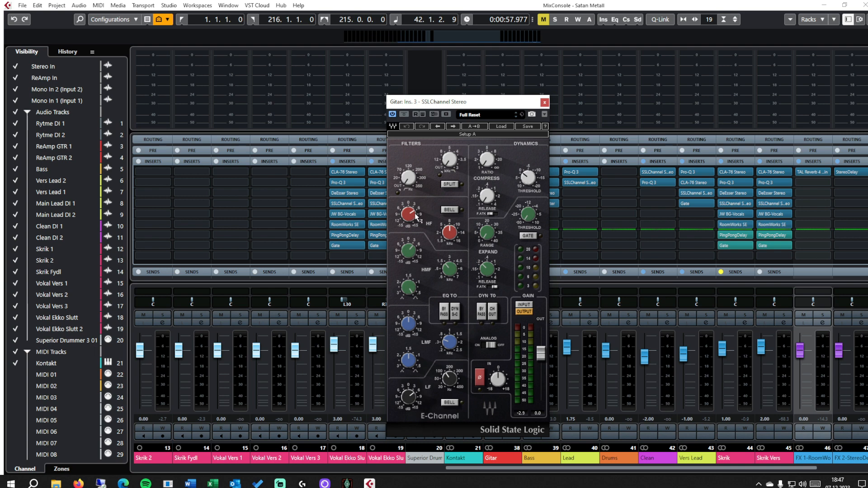
pyautogui.moveTo(413, 214)
pyautogui.moveTo(412, 398)
pyautogui.moveTo(449, 377)
pyautogui.moveTo(411, 252)
pyautogui.moveTo(449, 269)
pyautogui.moveTo(448, 232)
pyautogui.moveTo(408, 216)
# Compare the soloed Gitar group with SSLChannel bypassed and active during playback, close the plugin and clear the solo.
pyautogui.moveTo(492, 102); pyautogui.dragTo(401, 102)
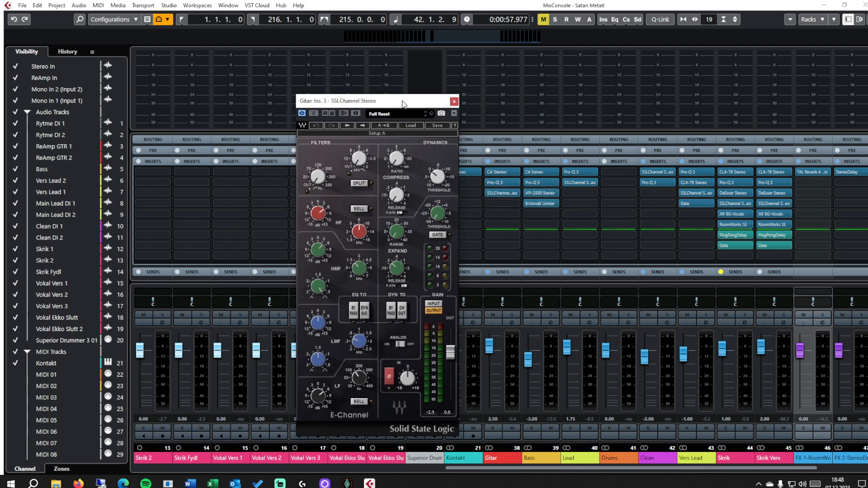
pyautogui.click(510, 315)
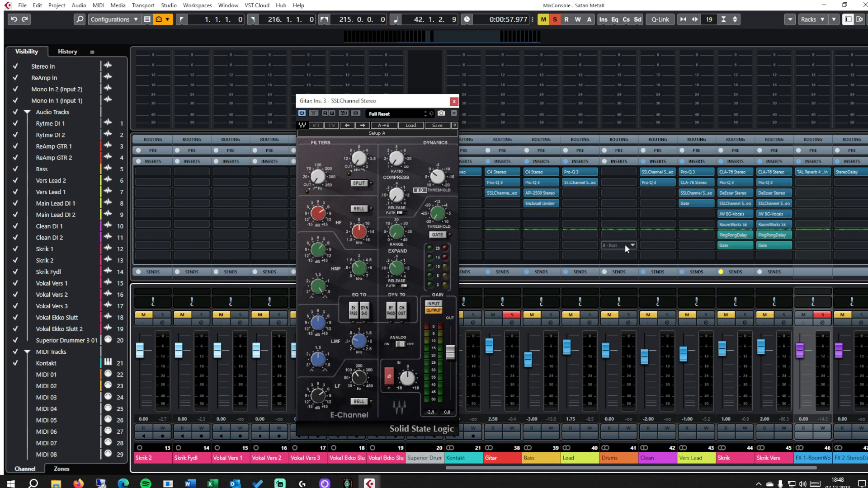
pyautogui.press('space')
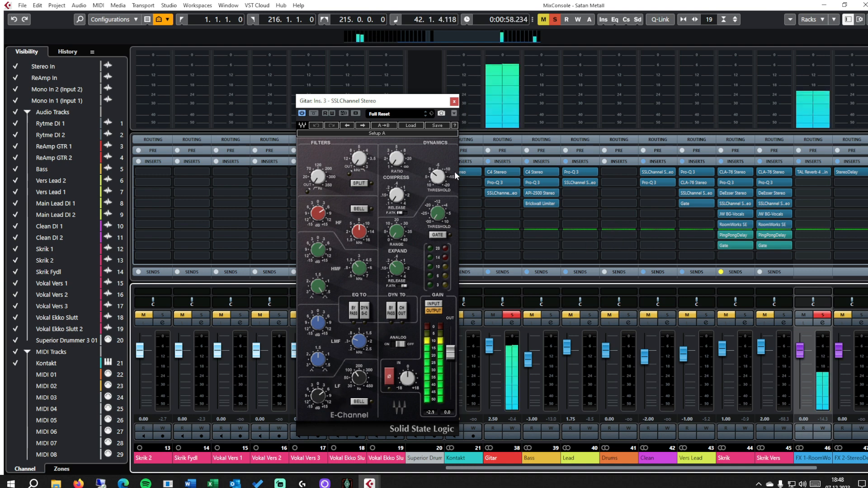
pyautogui.click(314, 113)
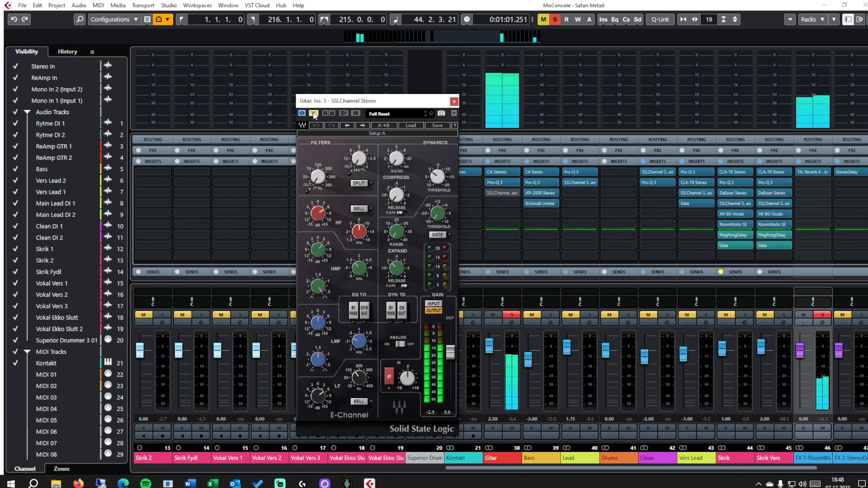
pyautogui.click(313, 113)
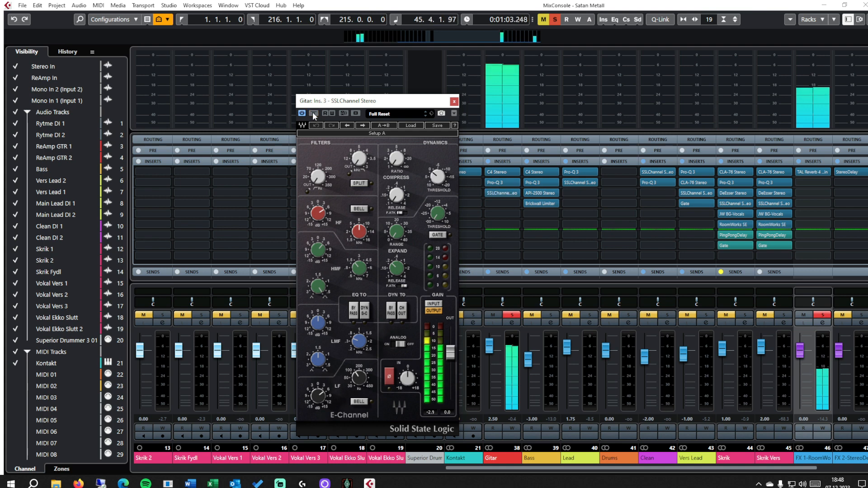
pyautogui.click(313, 114)
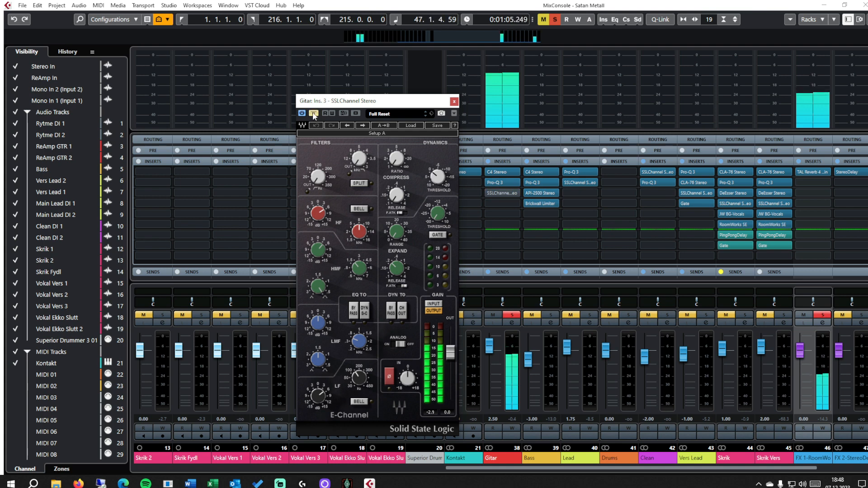
pyautogui.click(313, 114)
pyautogui.click(454, 101)
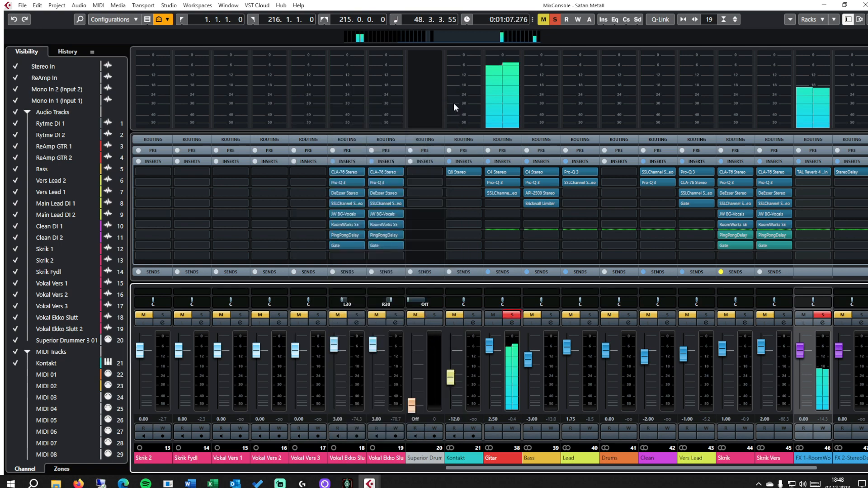
pyautogui.click(512, 315)
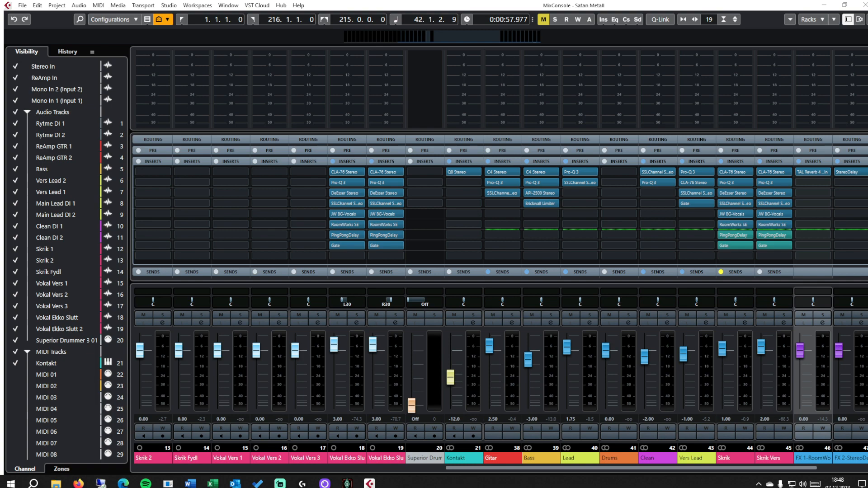
# Inspect the Bass group's C4 compressor and the filter bands of its Pro-Q 3 equalizer, closing each plugin.
pyautogui.moveTo(867, 135); pyautogui.dragTo(491, 133)
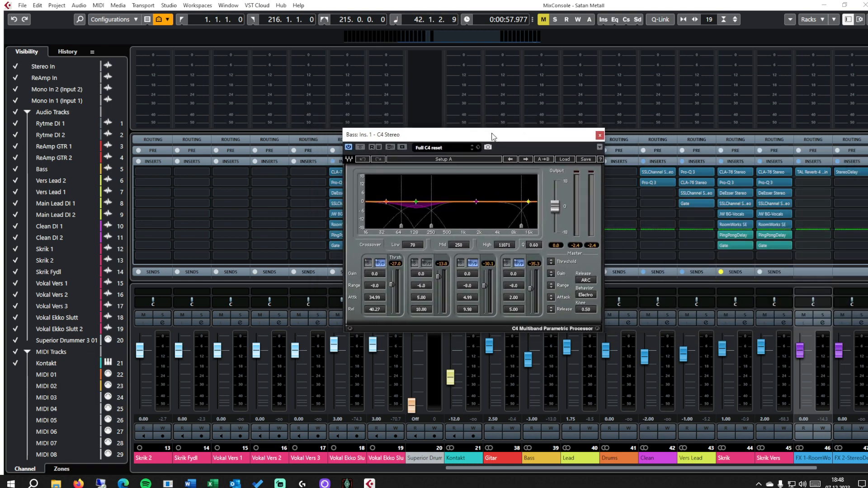
pyautogui.click(599, 135)
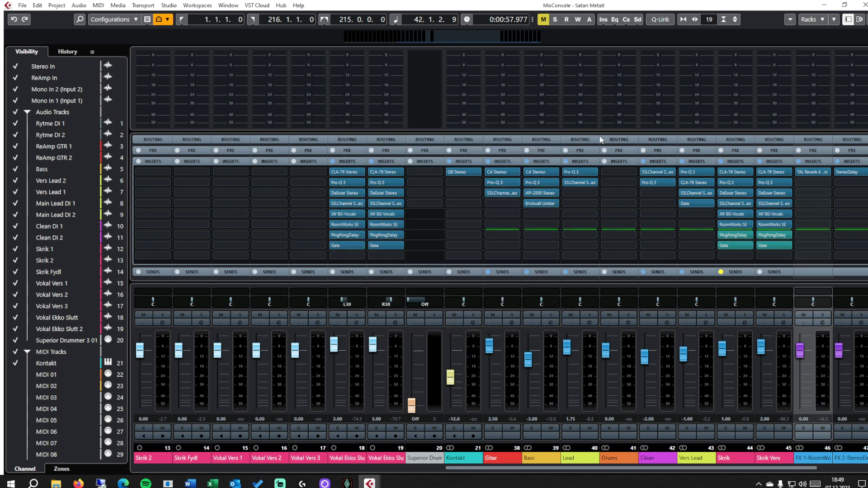
pyautogui.click(542, 182)
pyautogui.moveTo(542, 134); pyautogui.dragTo(394, 134)
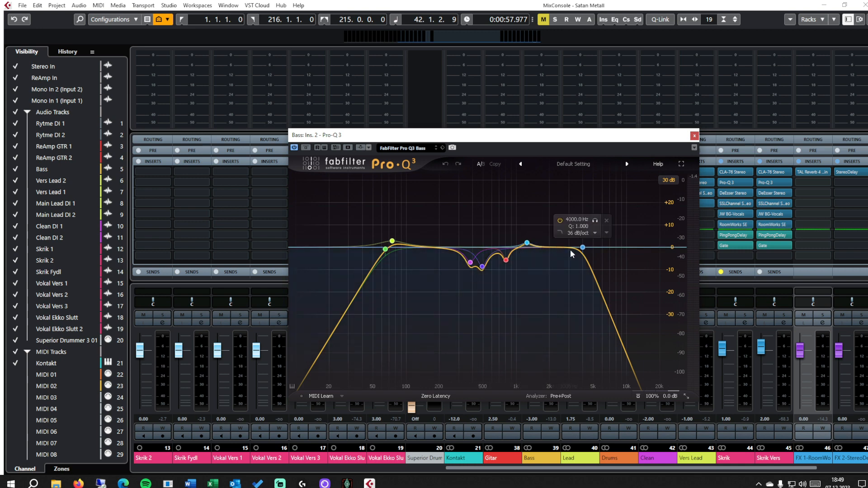
pyautogui.click(385, 249)
pyautogui.click(693, 136)
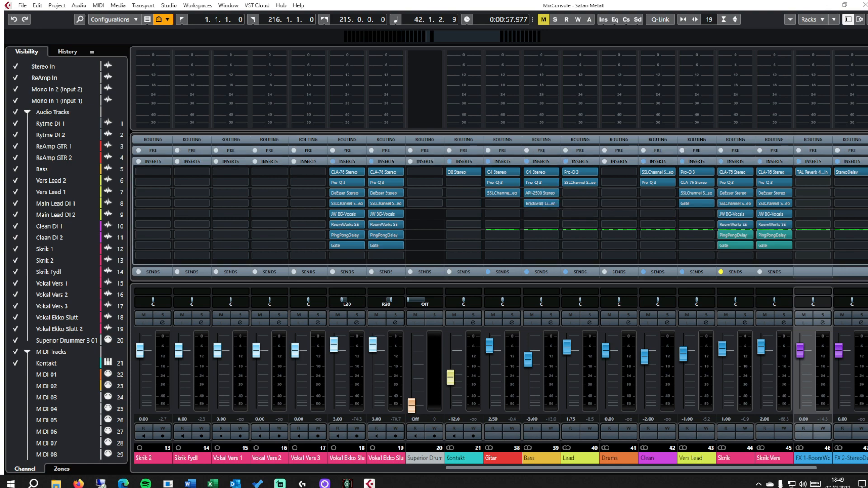
# Check the Brickwall Limiter on the Bass group while playing the full mix, and close it.
pyautogui.click(541, 203)
pyautogui.moveTo(517, 169); pyautogui.dragTo(419, 168)
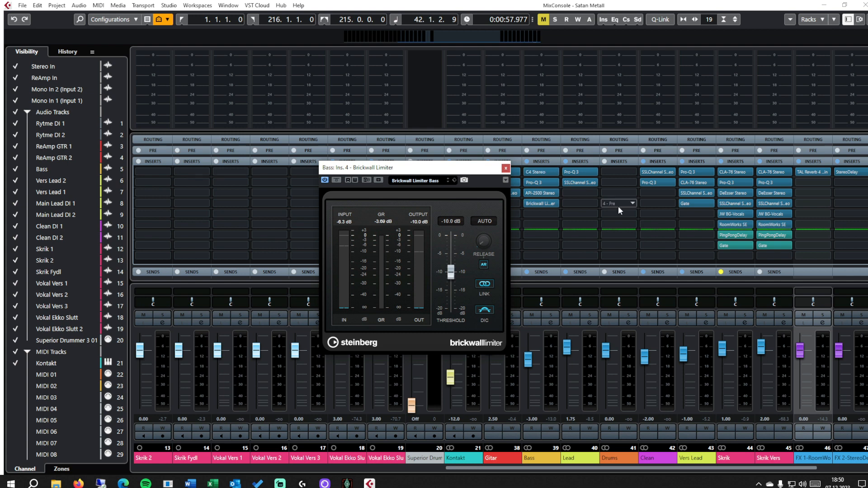
pyautogui.press('space')
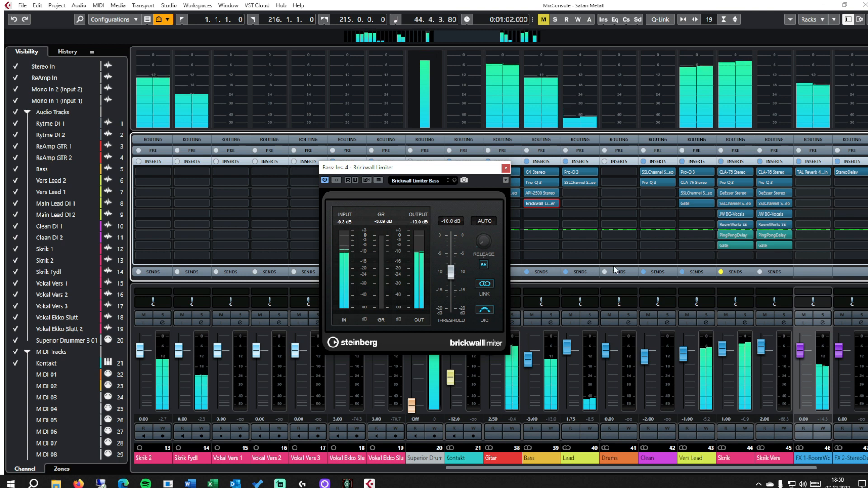
pyautogui.press('space')
pyautogui.click(506, 168)
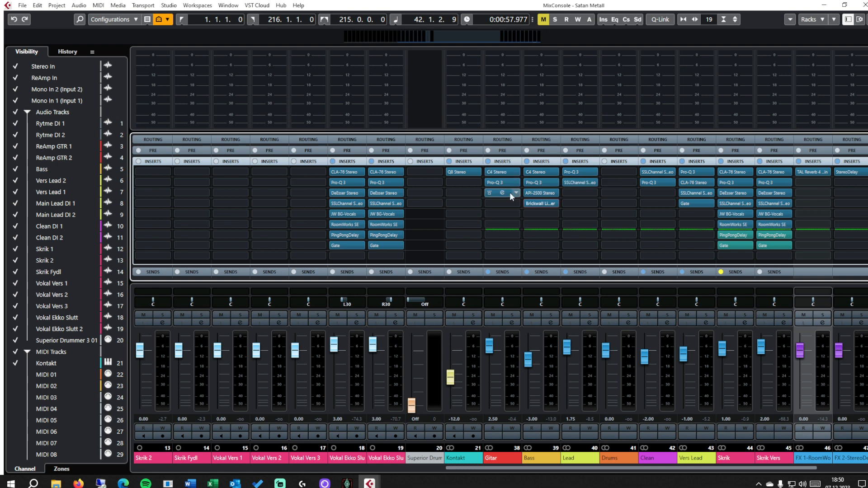
# Open the Lead group's Pro-Q 3 equalizer, examine its filter bands, and close the plugin.
pyautogui.moveTo(509, 191); pyautogui.dragTo(578, 172)
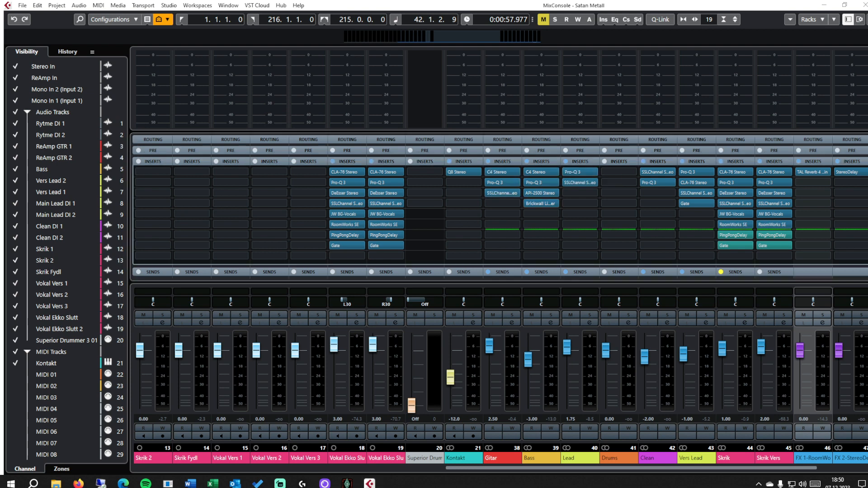
pyautogui.doubleClick(580, 172)
pyautogui.moveTo(595, 151); pyautogui.dragTo(525, 139)
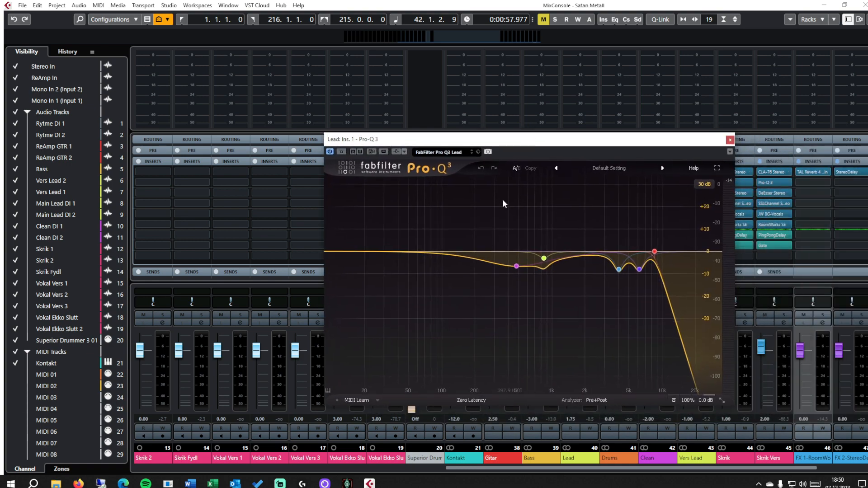
pyautogui.moveTo(503, 263)
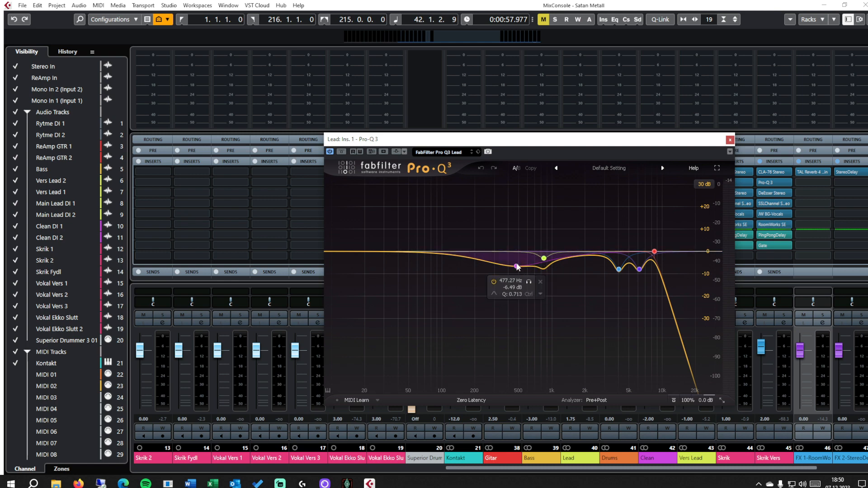
pyautogui.moveTo(639, 270)
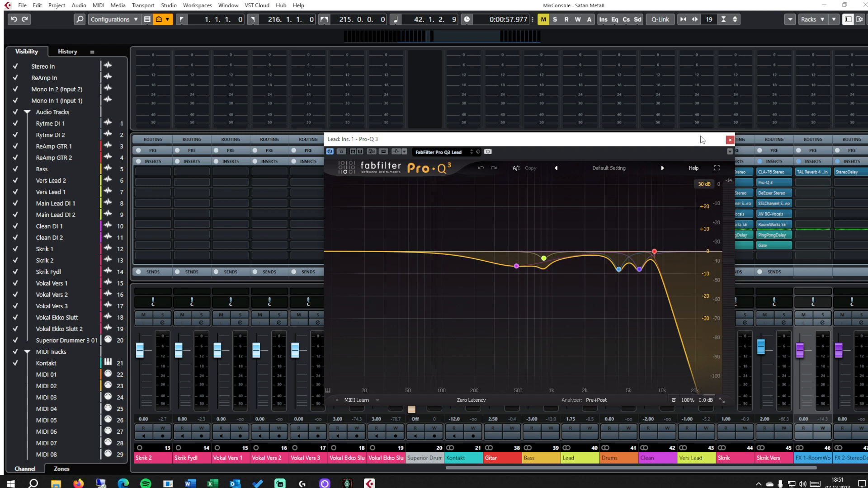
pyautogui.moveTo(619, 140); pyautogui.dragTo(601, 140)
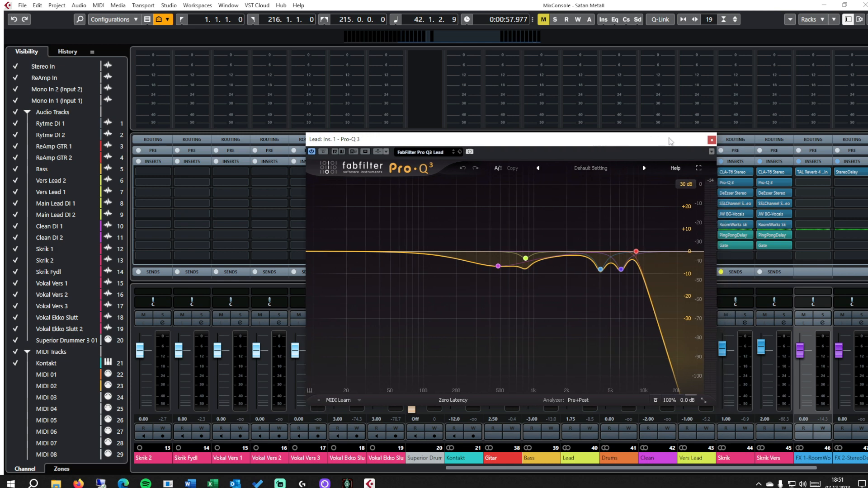
pyautogui.click(710, 140)
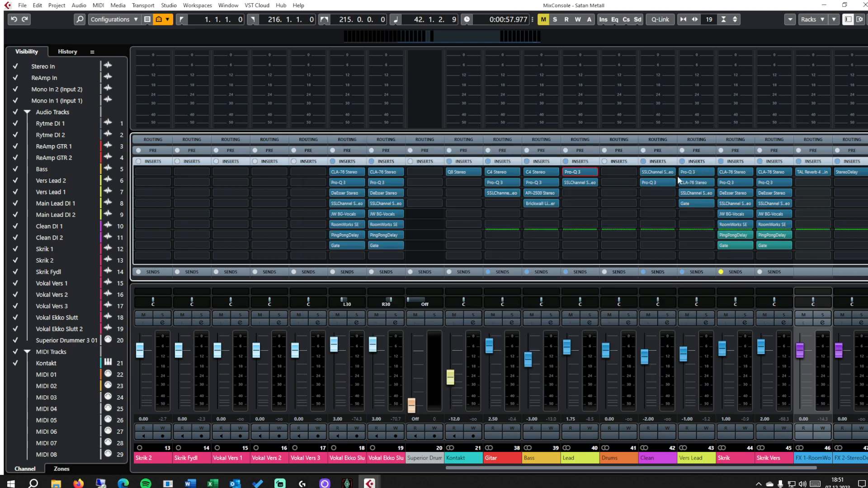
# Examine the filter, HF, HMF and LF settings of the Lead group's SSLChannel, and close it.
pyautogui.click(577, 183)
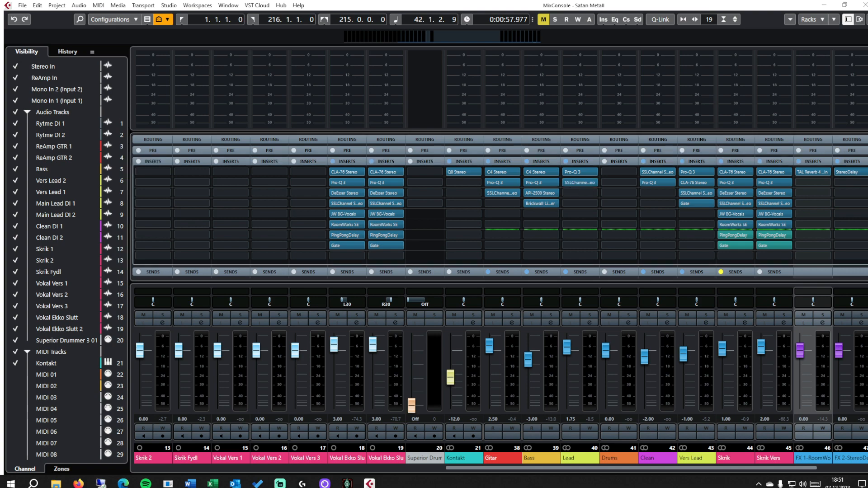
pyautogui.moveTo(753, 144); pyautogui.dragTo(454, 97)
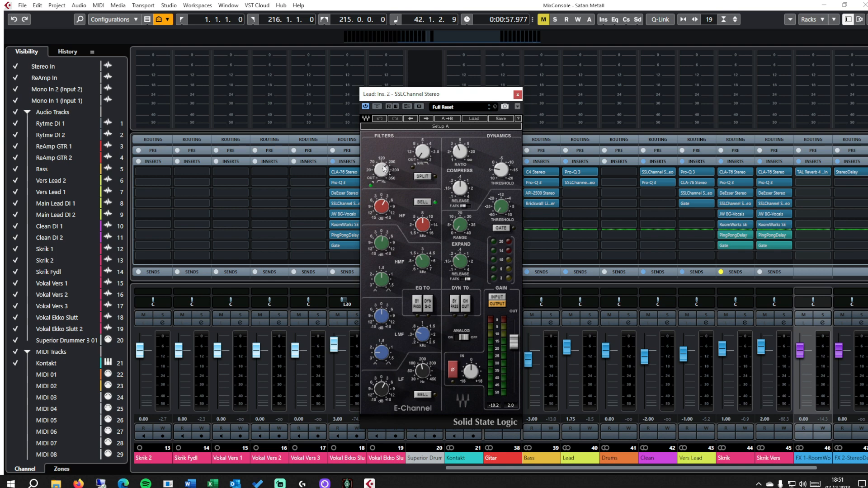
pyautogui.moveTo(384, 169)
pyautogui.moveTo(383, 207)
pyautogui.moveTo(423, 262)
pyautogui.moveTo(423, 372)
pyautogui.click(517, 95)
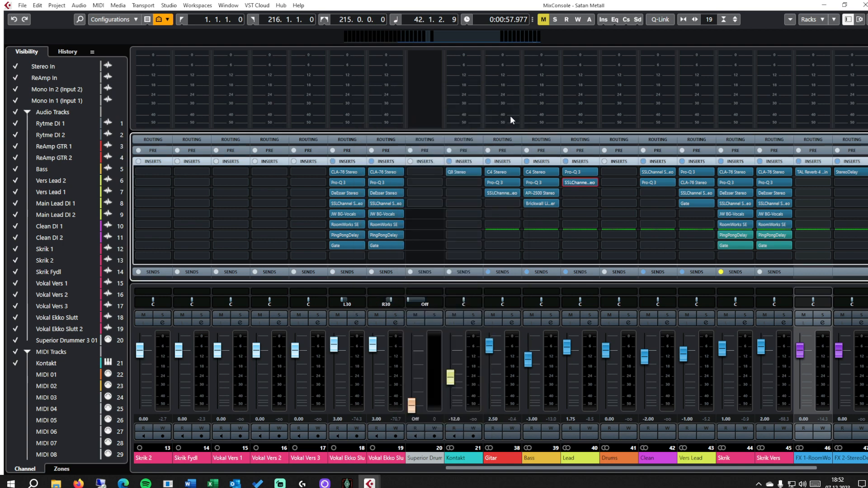
# Inspect the Clean group's SSLChannel equalizer settings and the filter bands of its Pro-Q 3, closing each plugin.
pyautogui.click(657, 174)
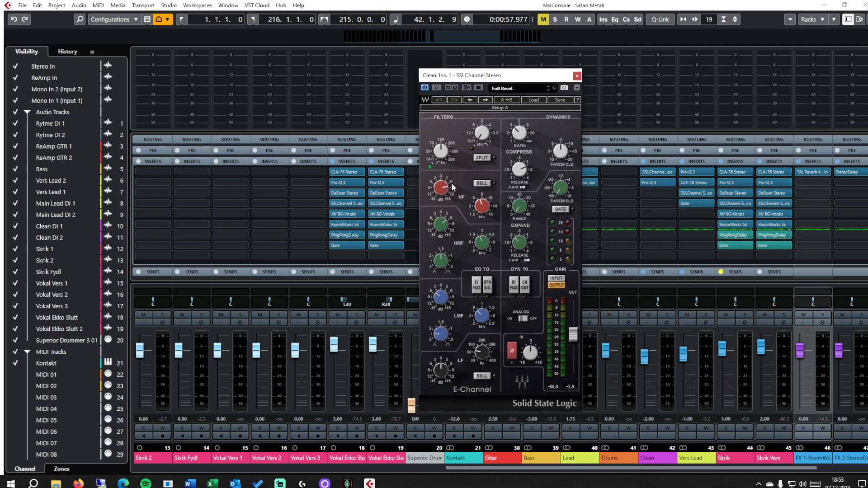
pyautogui.moveTo(476, 201); pyautogui.dragTo(484, 207)
pyautogui.moveTo(482, 246); pyautogui.dragTo(482, 247)
pyautogui.click(576, 75)
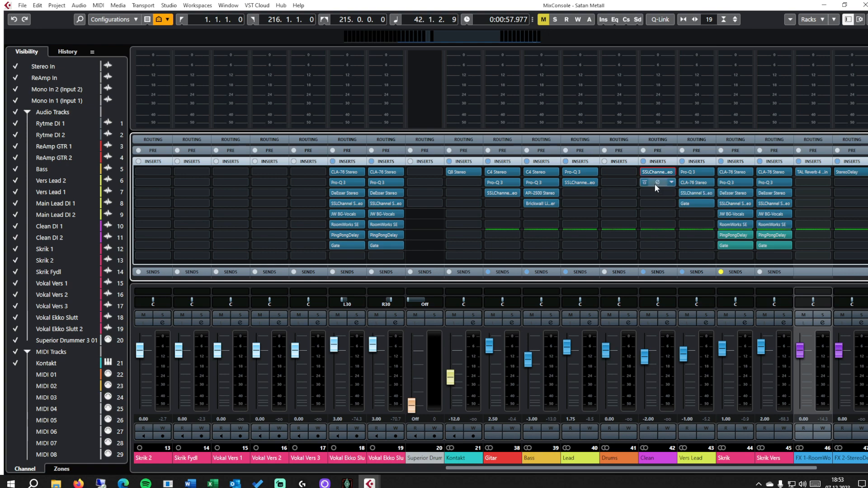
pyautogui.click(655, 184)
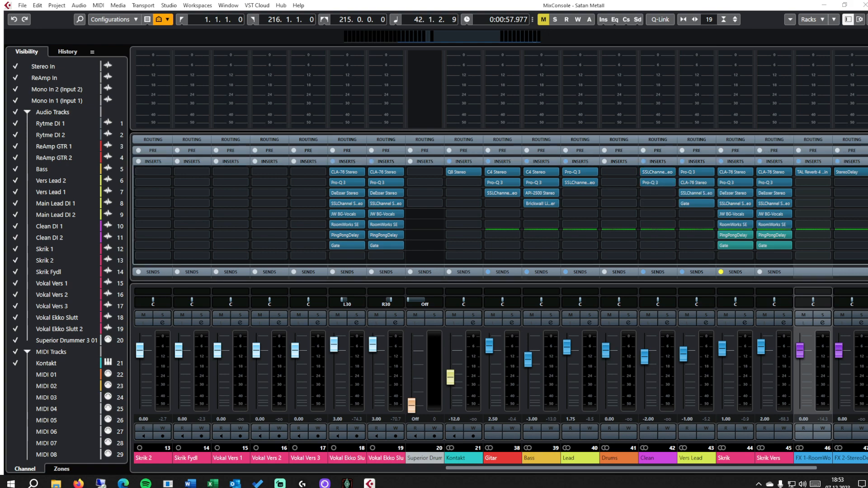
pyautogui.moveTo(620, 136); pyautogui.dragTo(466, 129)
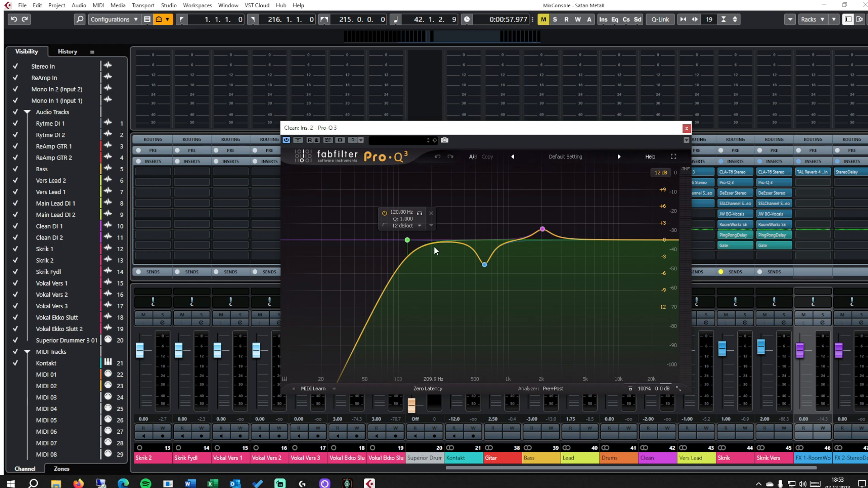
pyautogui.click(686, 128)
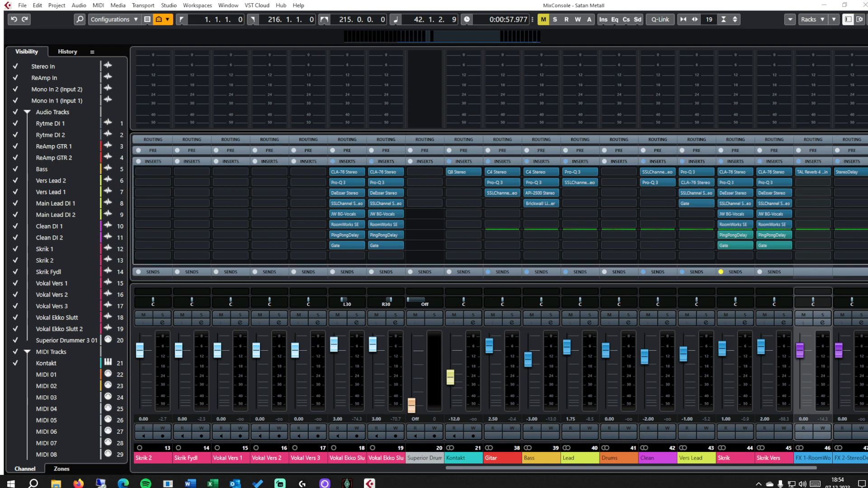
# Check the CLA-76 compressor settings on the Vers Lead group, and close the plugin.
pyautogui.doubleClick(696, 182)
pyautogui.moveTo(482, 162); pyautogui.dragTo(464, 158)
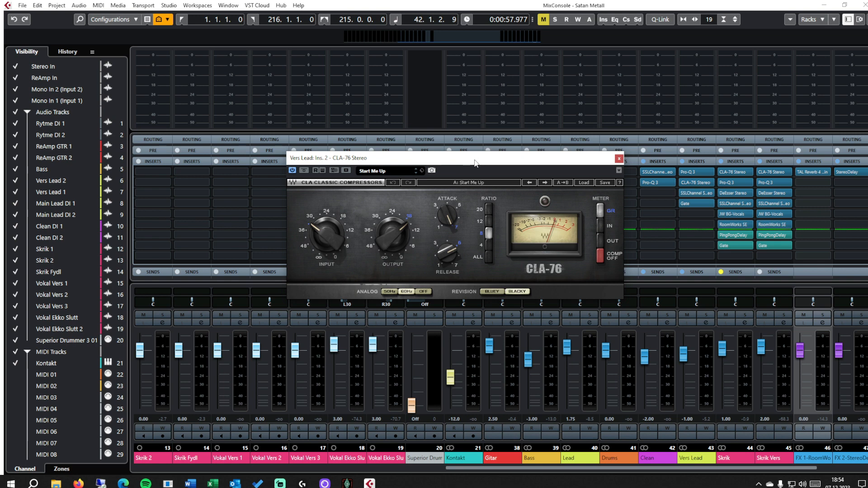
pyautogui.click(619, 159)
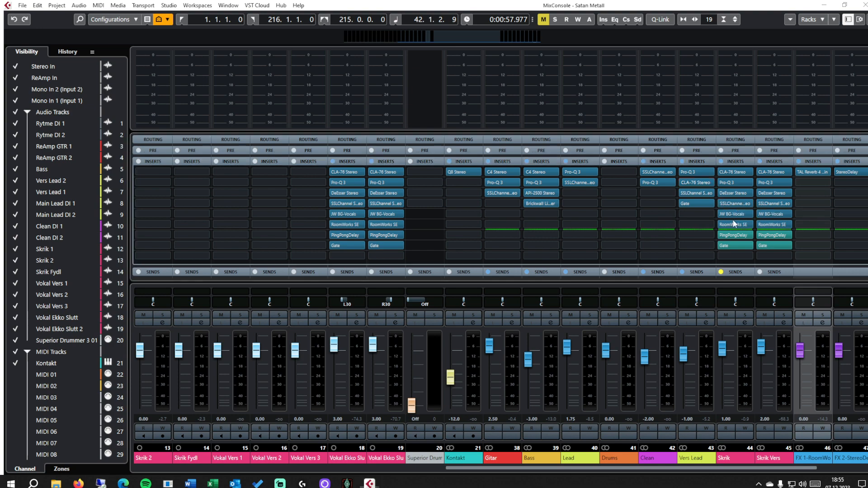
# Inspect the Skrik group's SSLChannel HF and HMF settings and its JW BG-Vocals plugin, closing each one.
pyautogui.moveTo(519, 131); pyautogui.dragTo(469, 104)
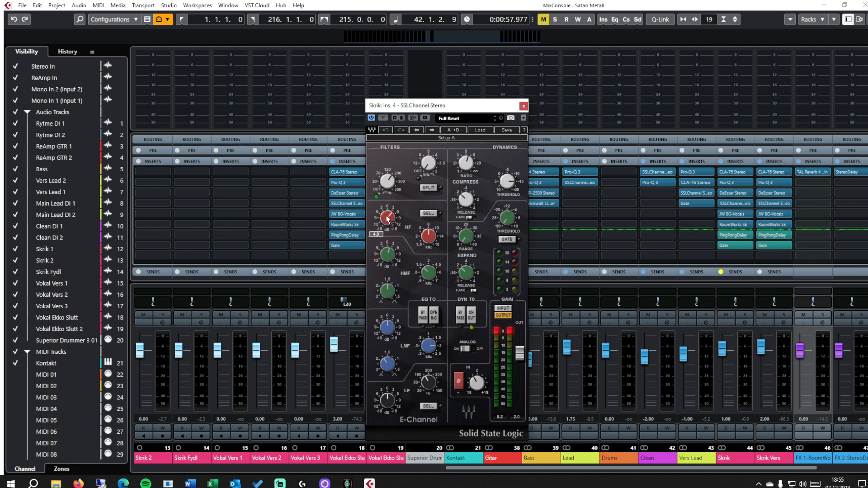
pyautogui.moveTo(428, 236)
pyautogui.moveTo(429, 274)
pyautogui.click(523, 106)
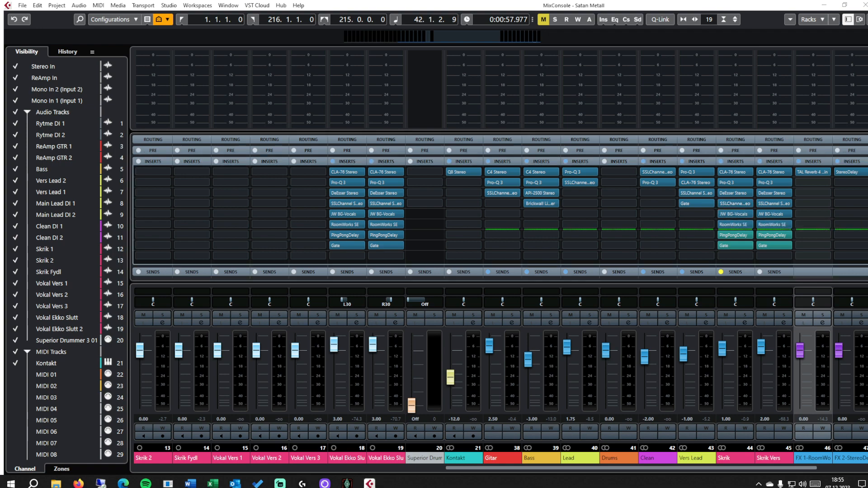
pyautogui.moveTo(865, 139); pyautogui.dragTo(472, 109)
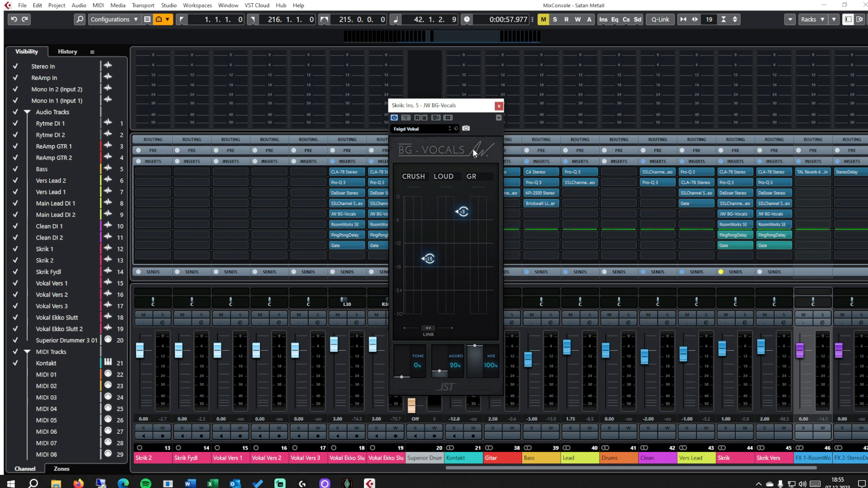
pyautogui.click(498, 106)
# Check the Gate on the Skrik group while playing the full mix, stop playback, and close the plugin.
pyautogui.moveTo(733, 227)
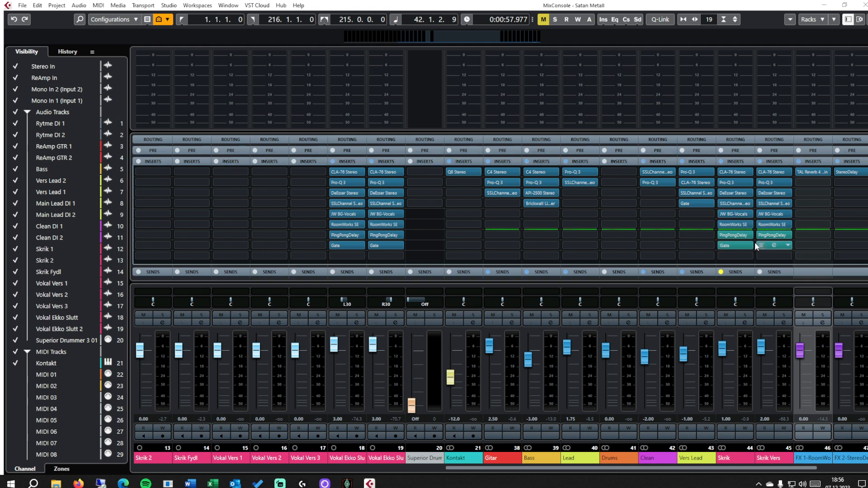
pyautogui.moveTo(867, 116); pyautogui.dragTo(489, 116)
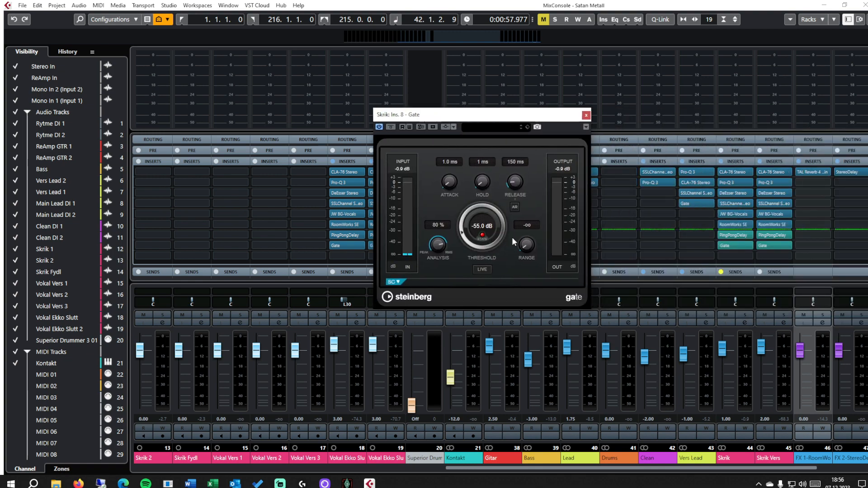
pyautogui.press('space')
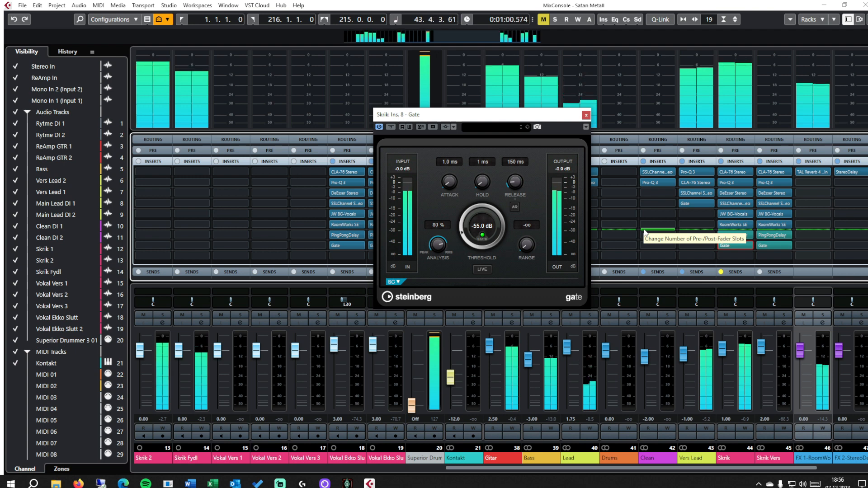
pyautogui.press('space')
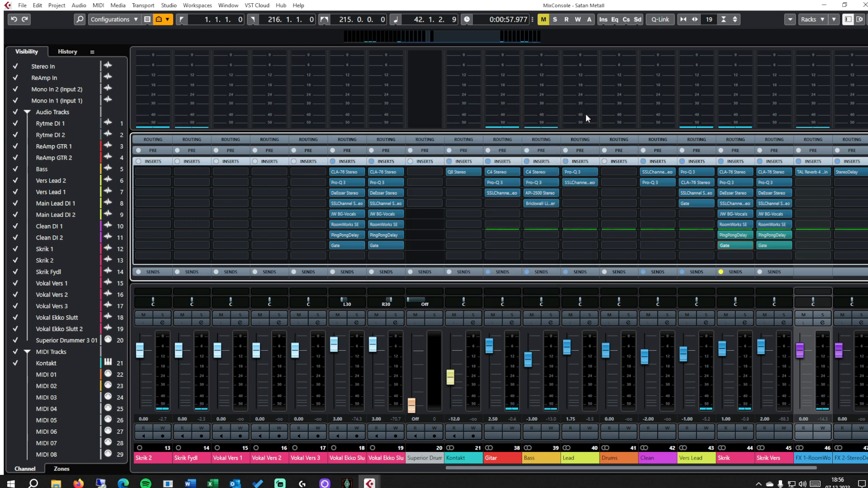
pyautogui.click(585, 115)
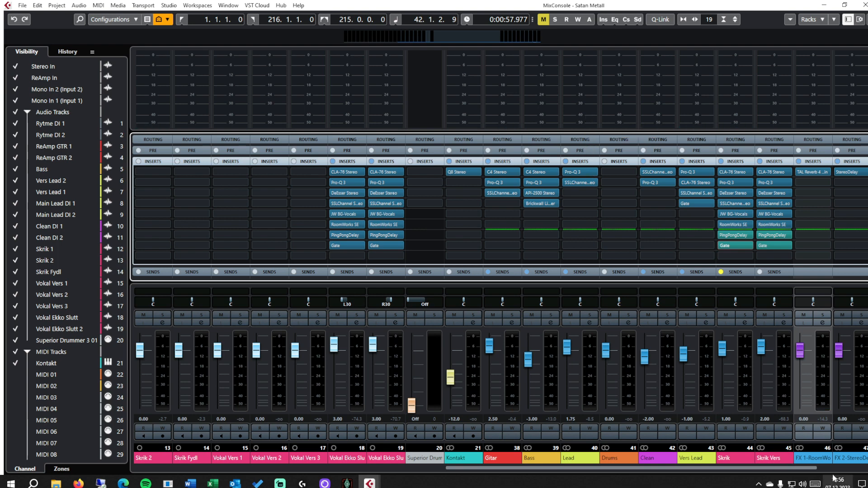
# Review the inserts on the individual guitar, bass and lead tracks at the start of the mixer.
pyautogui.click(422, 466)
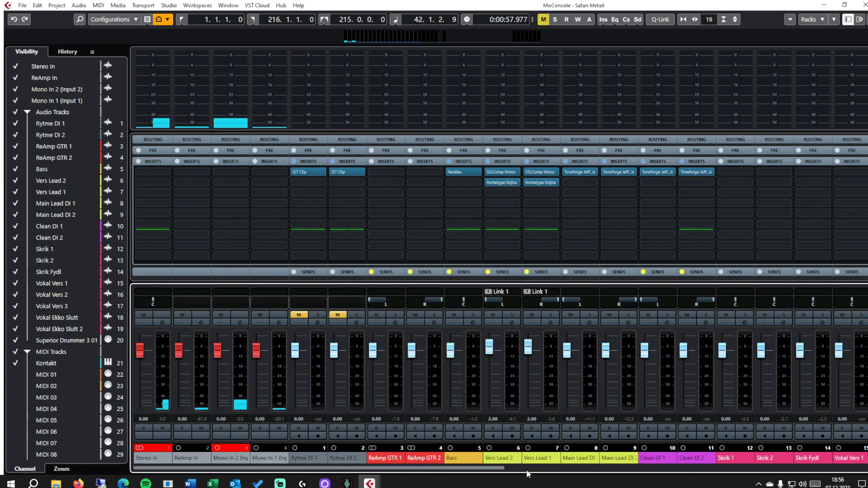
pyautogui.moveTo(459, 171)
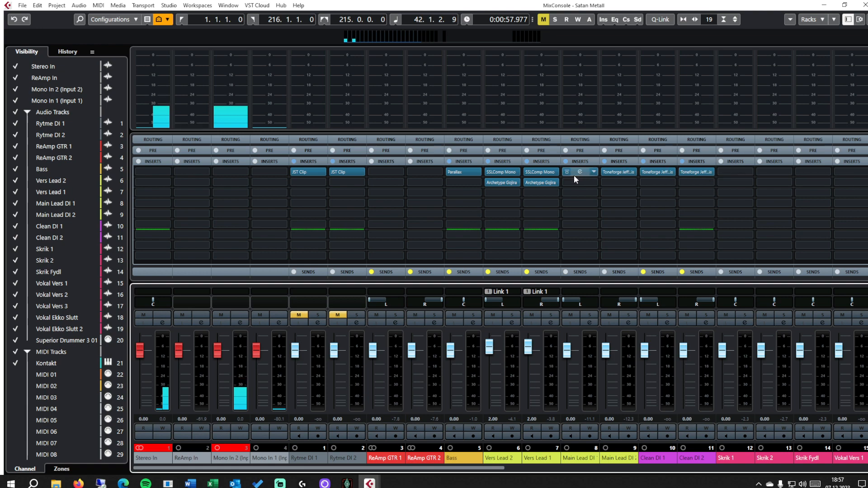
# Check the SSLComp bus compressor on the Hellhammer channel during playback of the full mix, and close it.
pyautogui.click(574, 467)
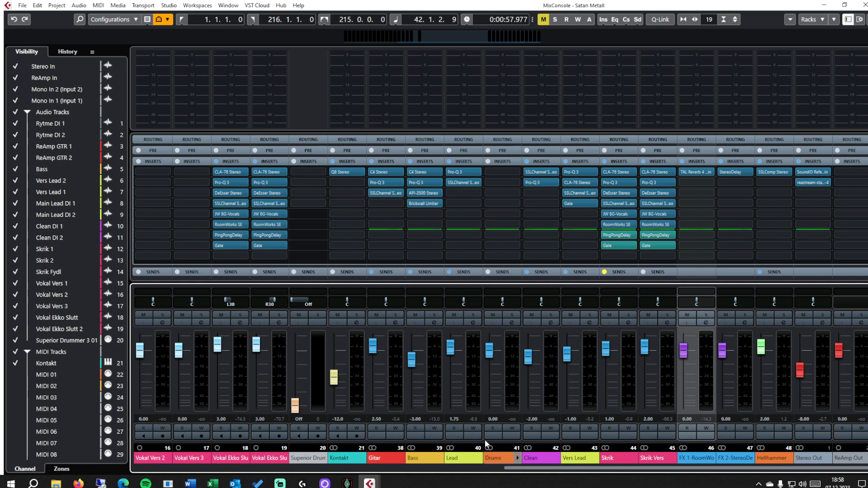
pyautogui.click(774, 172)
pyautogui.moveTo(781, 89); pyautogui.dragTo(495, 89)
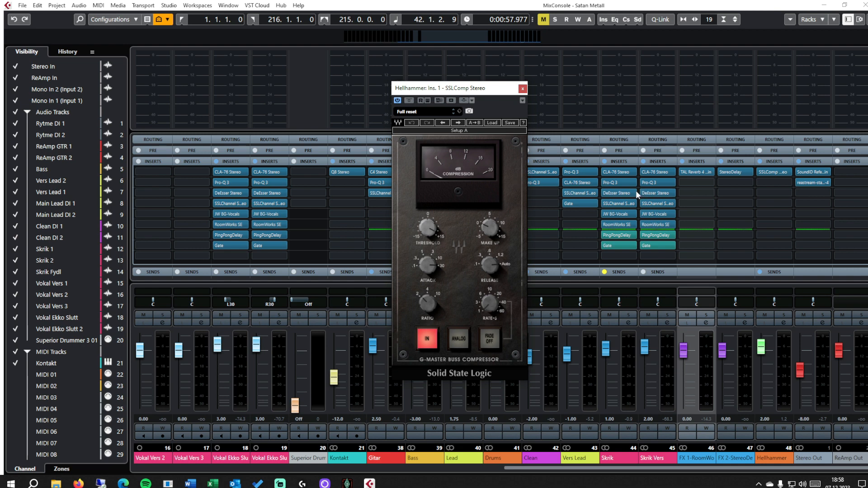
pyautogui.press('space')
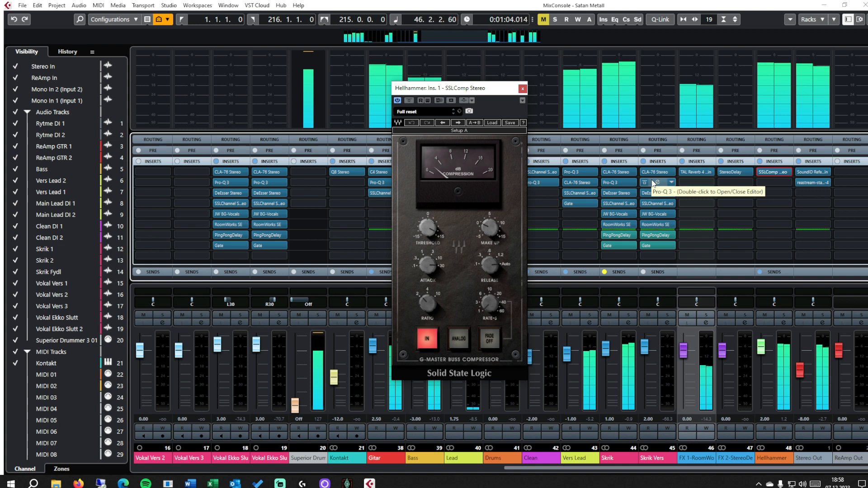
pyautogui.press('space')
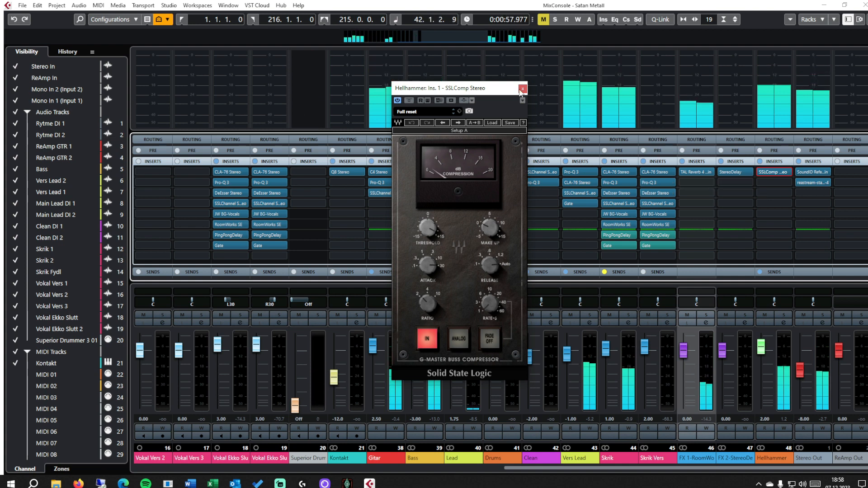
pyautogui.click(522, 88)
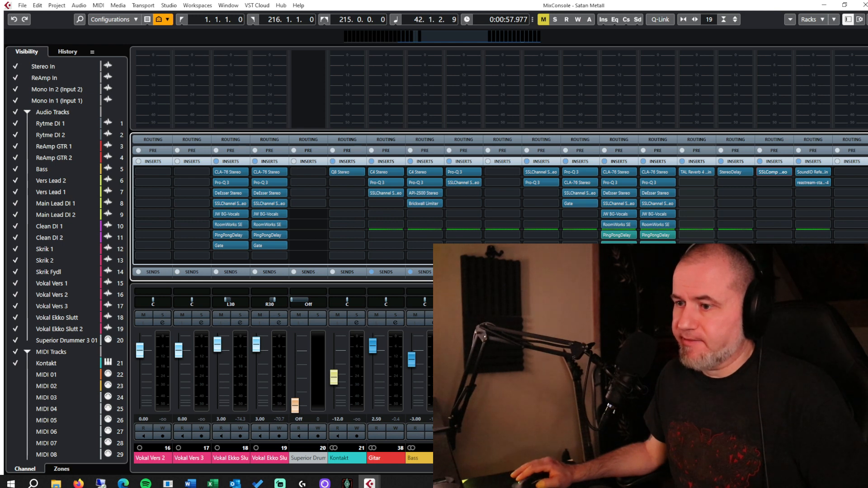
pyautogui.moveTo(836, 468); pyautogui.dragTo(775, 469)
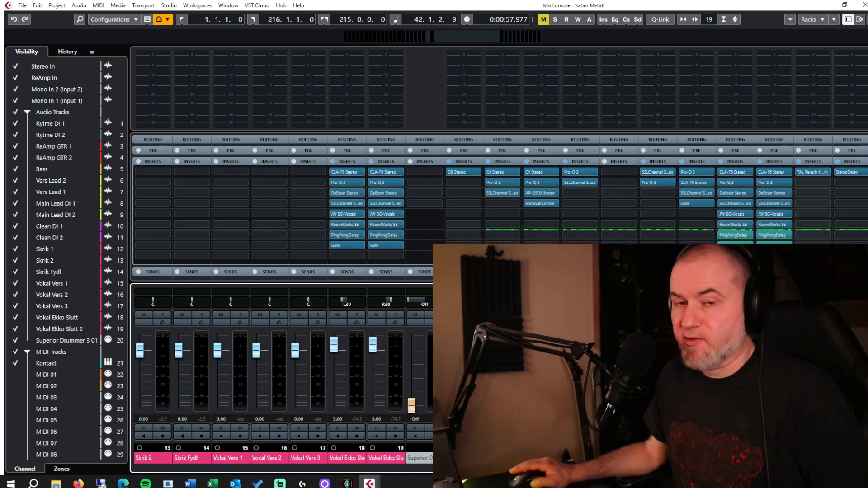